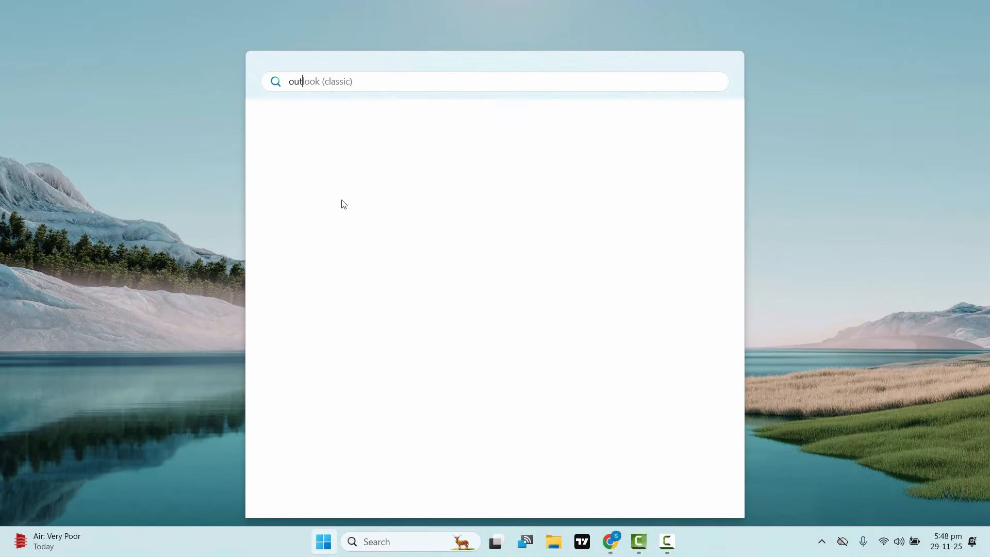
Step: Launch Outlook (classic) from Windows Search
key("Return")
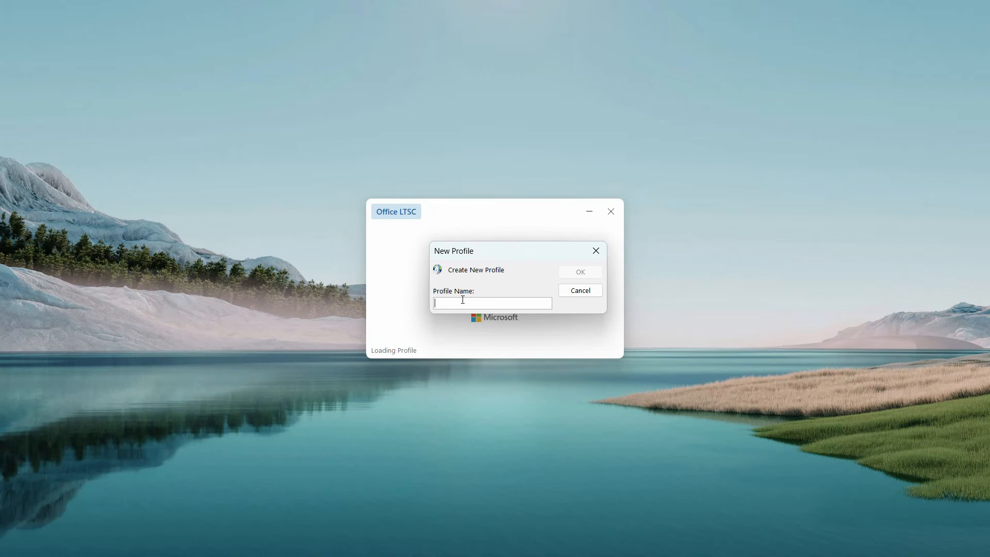
Step: Name the new mail profile and replace the prefilled address with the Gmail address
type("Saad")
key("Return")
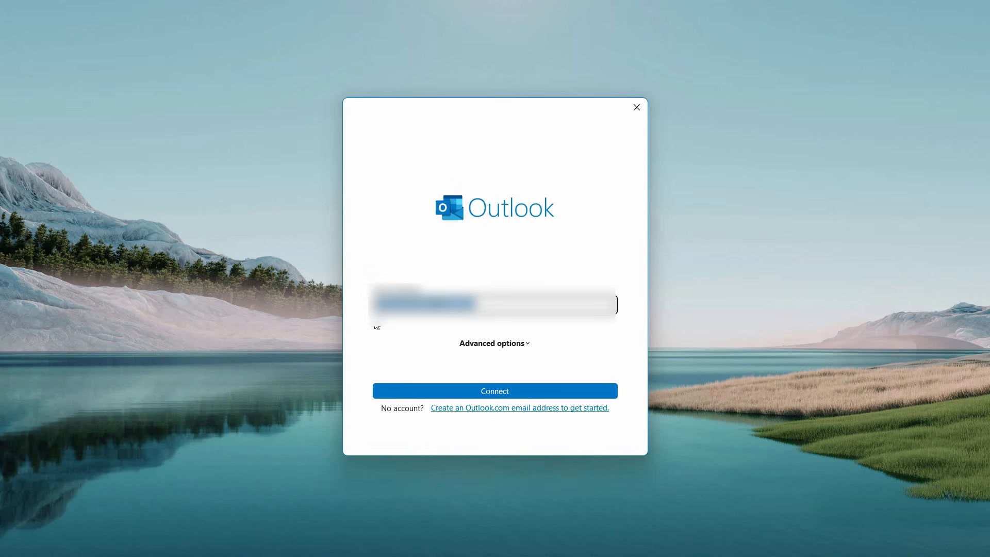
key("BackSpace")
type("sa")
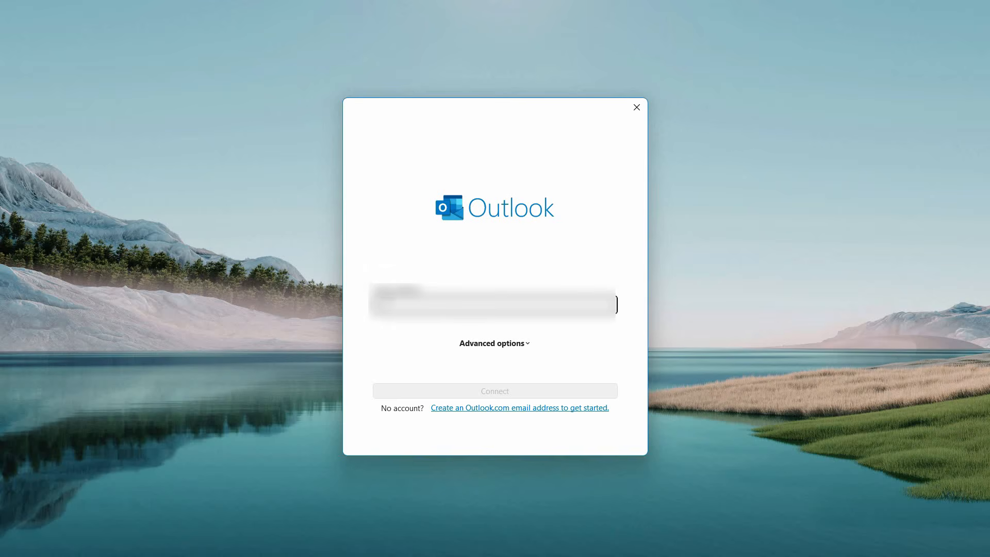
type("sa*****")
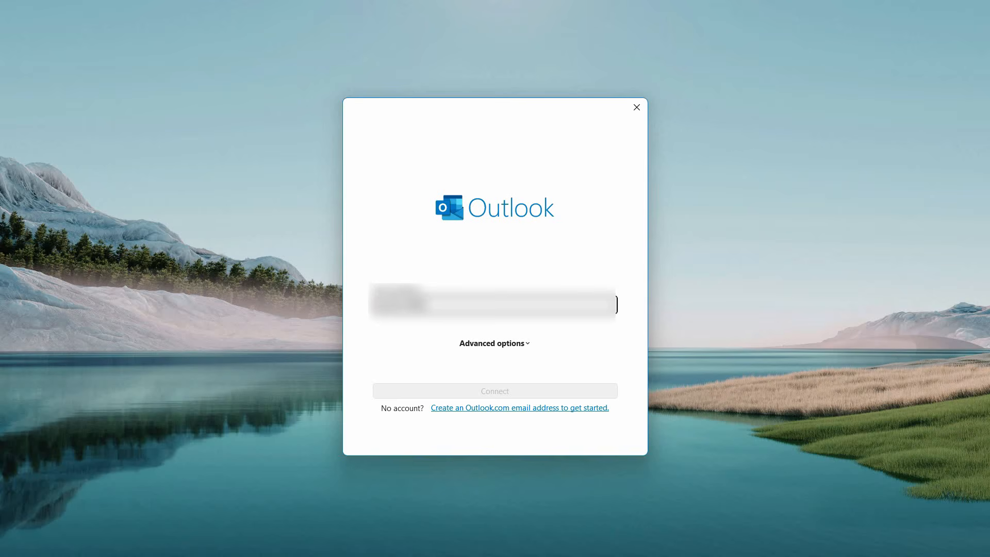
type("*********")
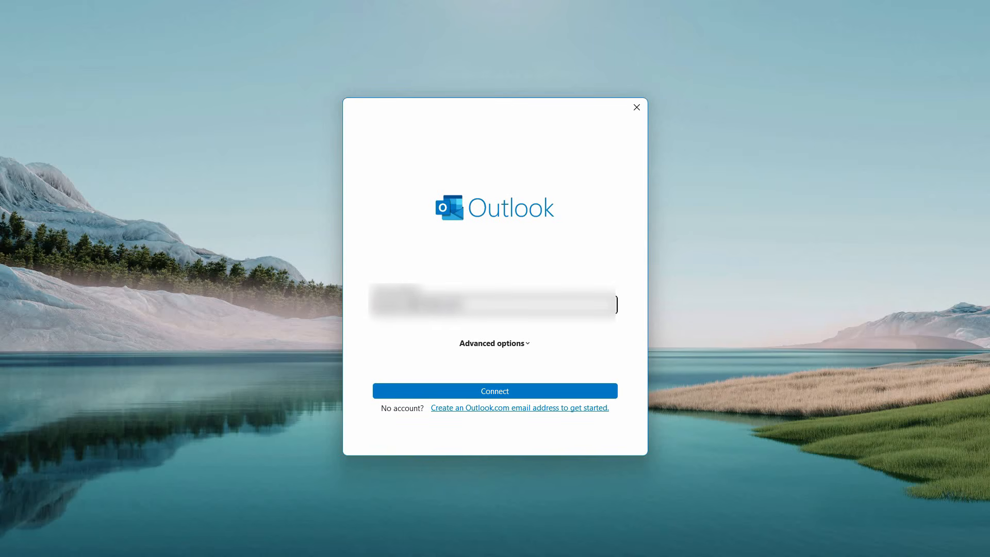
type("****")
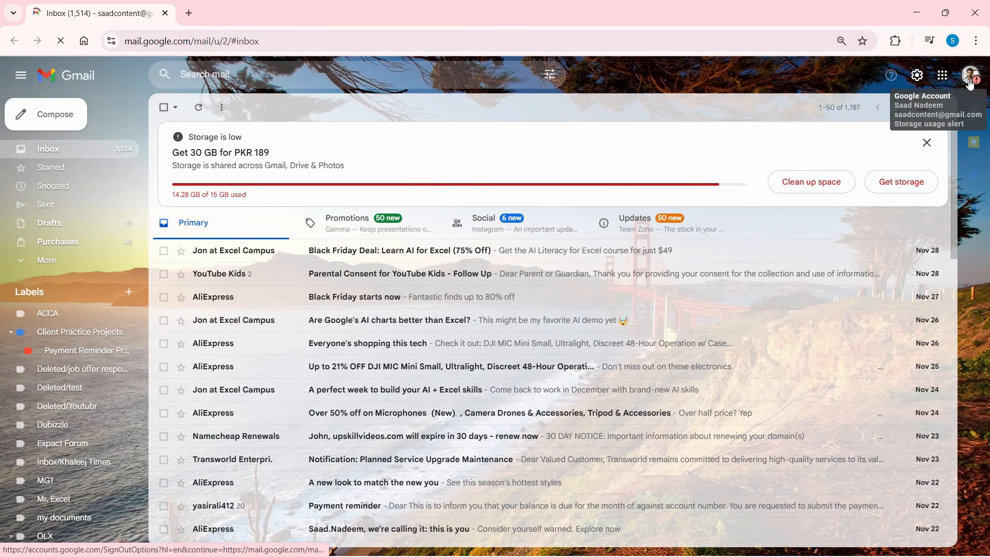
Step: Open the Google Account home page in a new tab from Gmail's Google apps menu
left_click(920, 82)
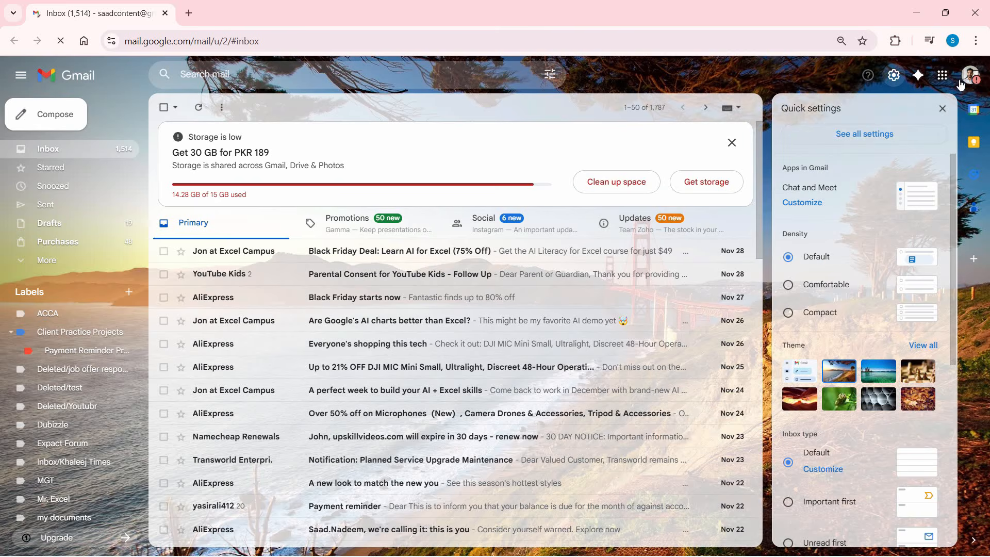
left_click(962, 82)
left_click(943, 77)
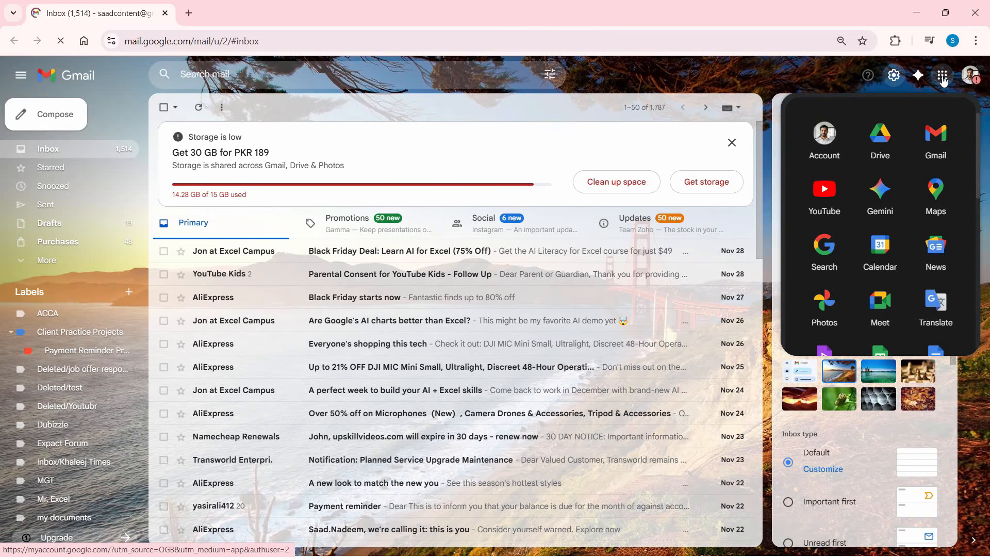
left_click(827, 152)
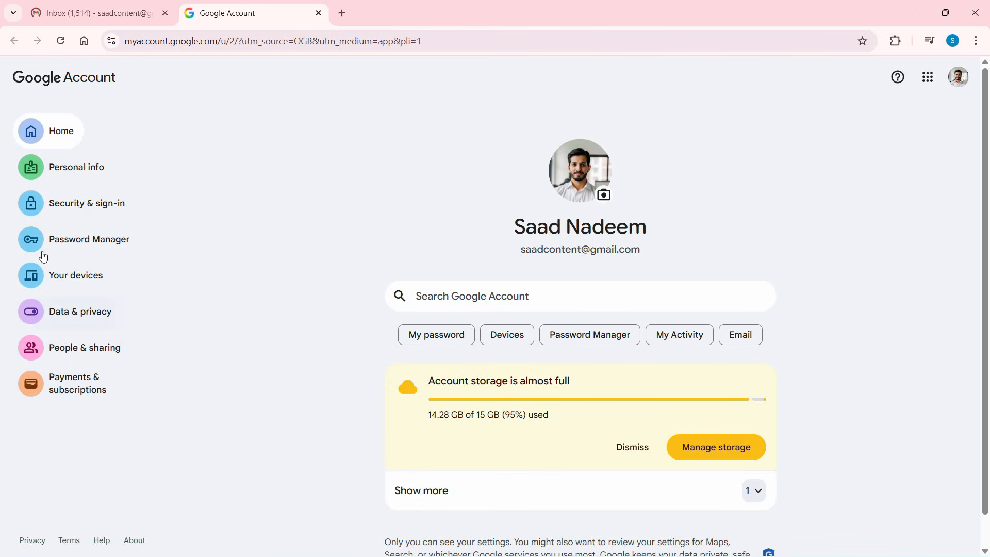
Step: Check 2-Step Verification under Security & sign-in, then return to the Security & sign-in page
left_click(45, 211)
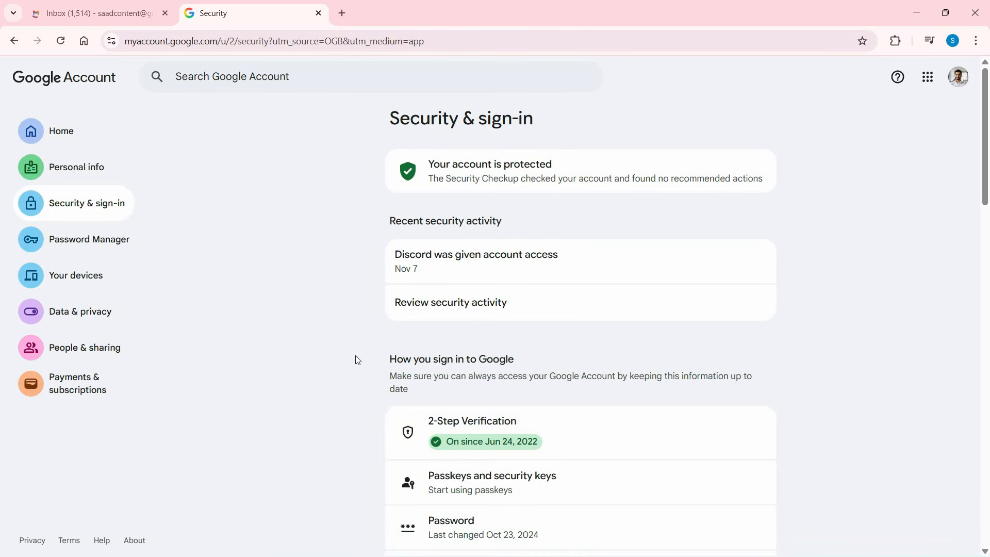
left_click(497, 451)
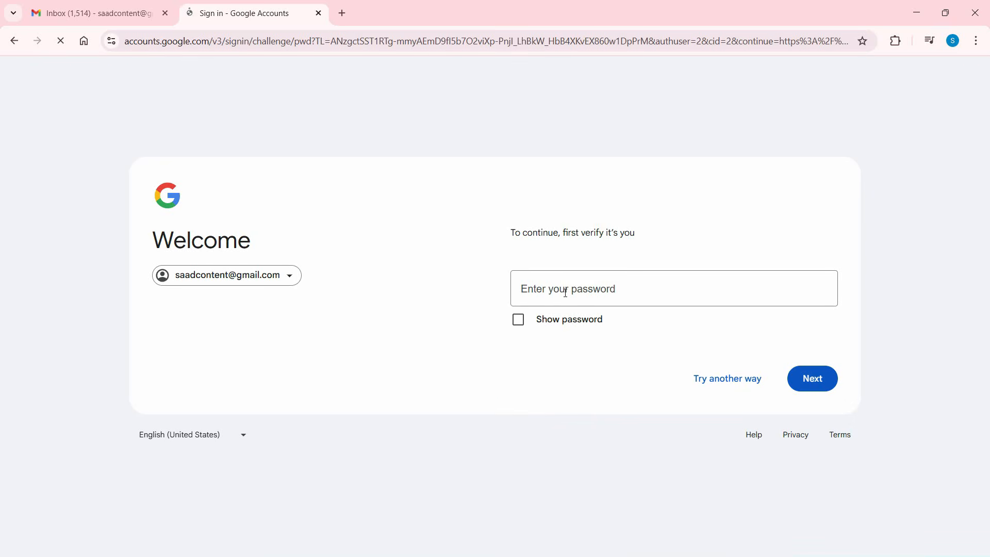
left_click(565, 292)
left_click(20, 41)
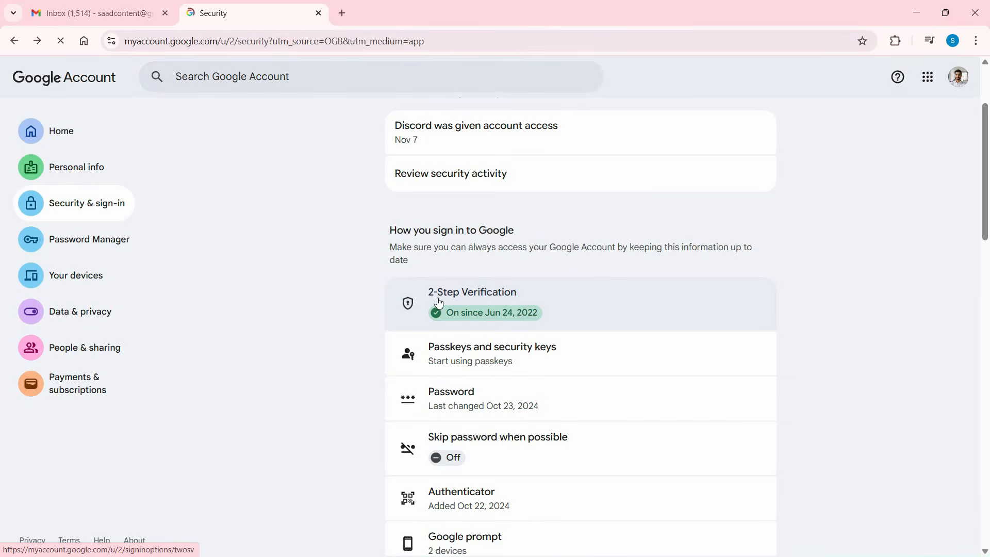
scroll(171, 204, "up", 2)
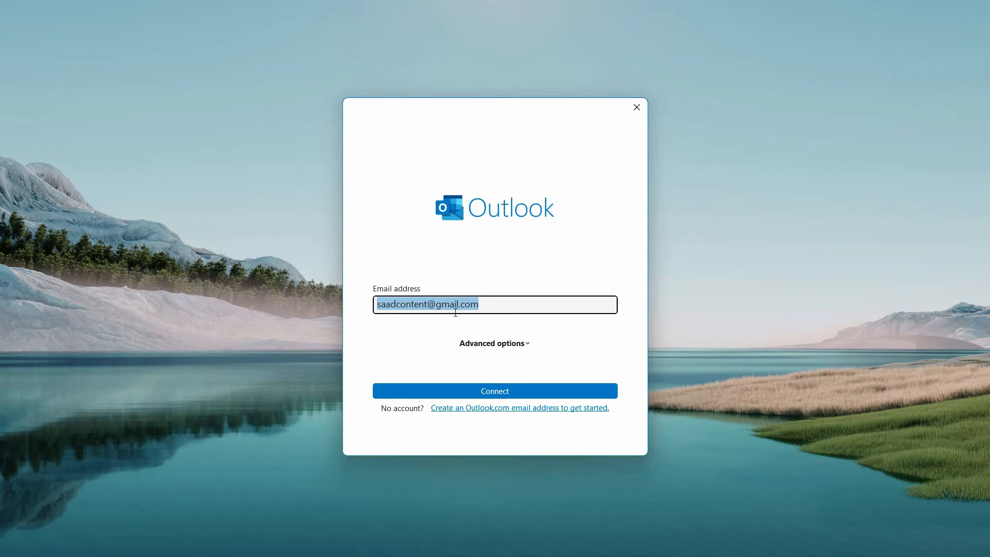
Step: Connect the Gmail account, sign in with email and password, and resend the 2-Step Verification prompt
left_click(478, 388)
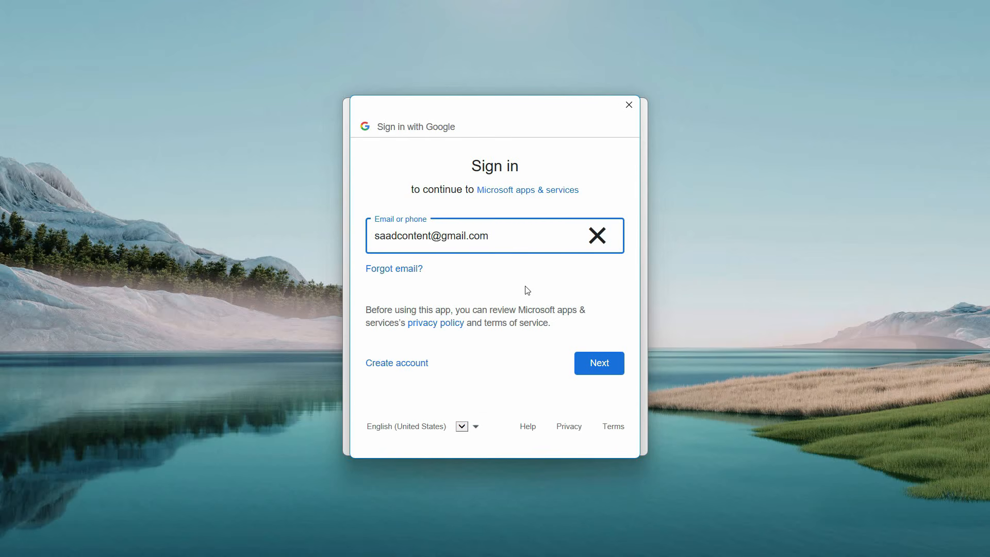
left_click(592, 364)
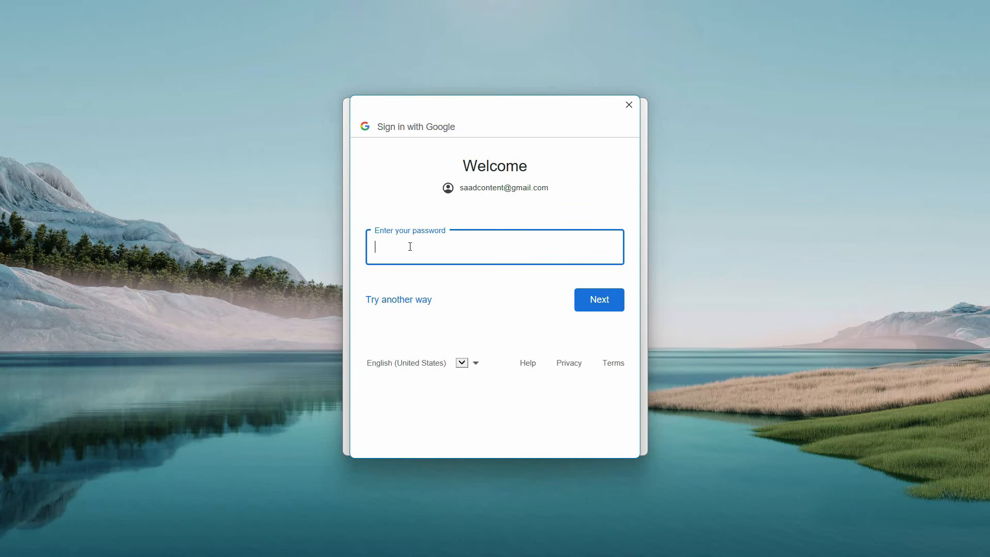
key("ctrl+v")
left_click(598, 301)
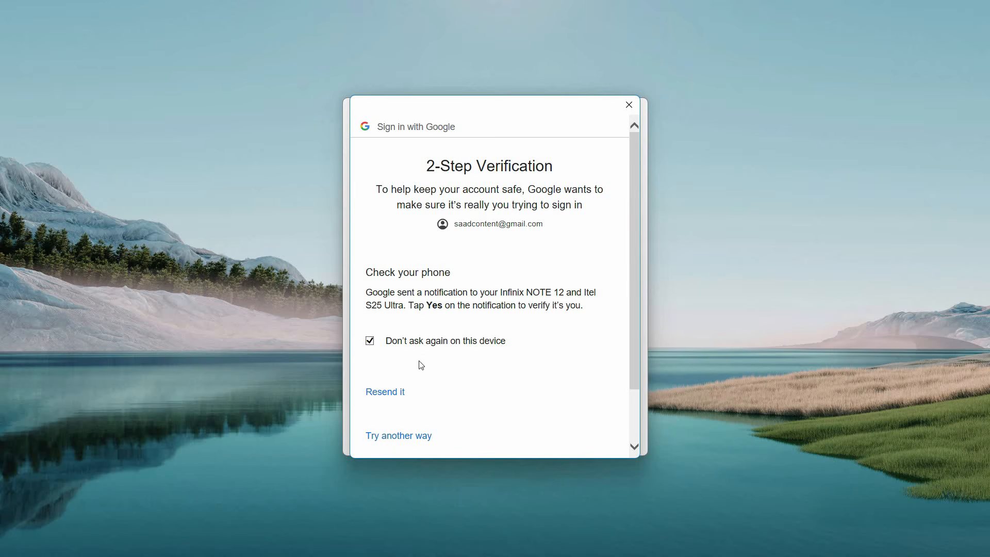
scroll(593, 360, "down", 1)
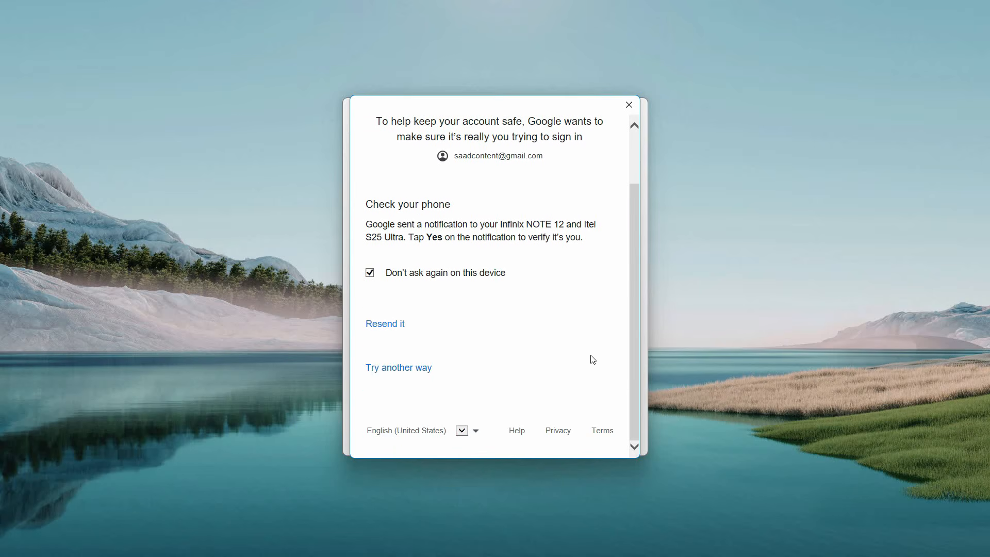
left_click(400, 333)
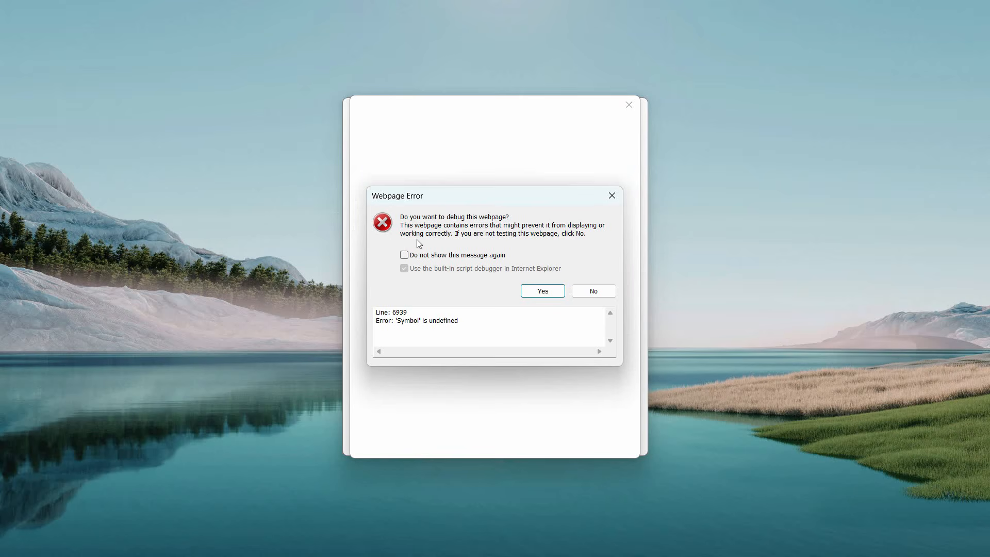
Step: Dismiss the 'Symbol' is undefined error and allow Microsoft apps & services access to Google
left_click(540, 292)
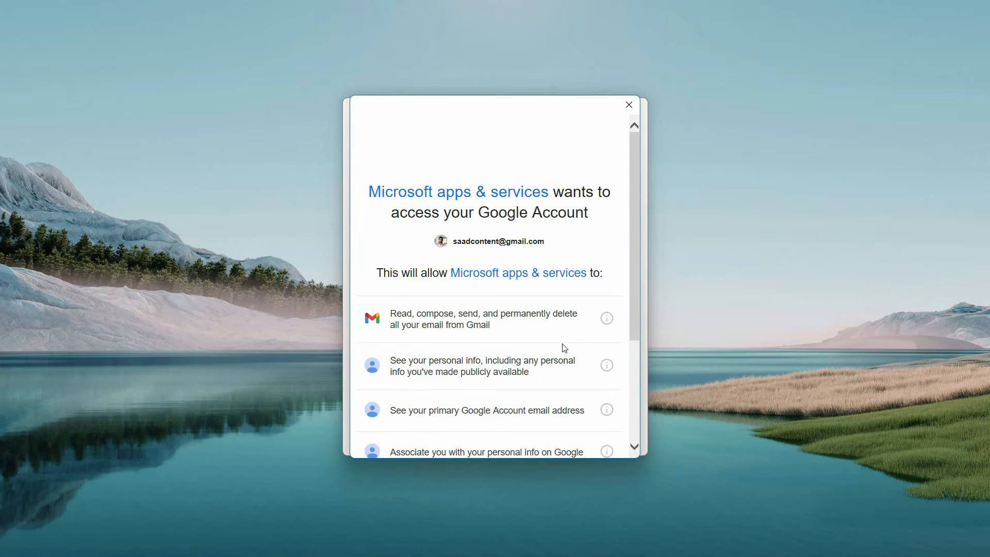
scroll(563, 356, "down", 3)
scroll(503, 404, "up", 3)
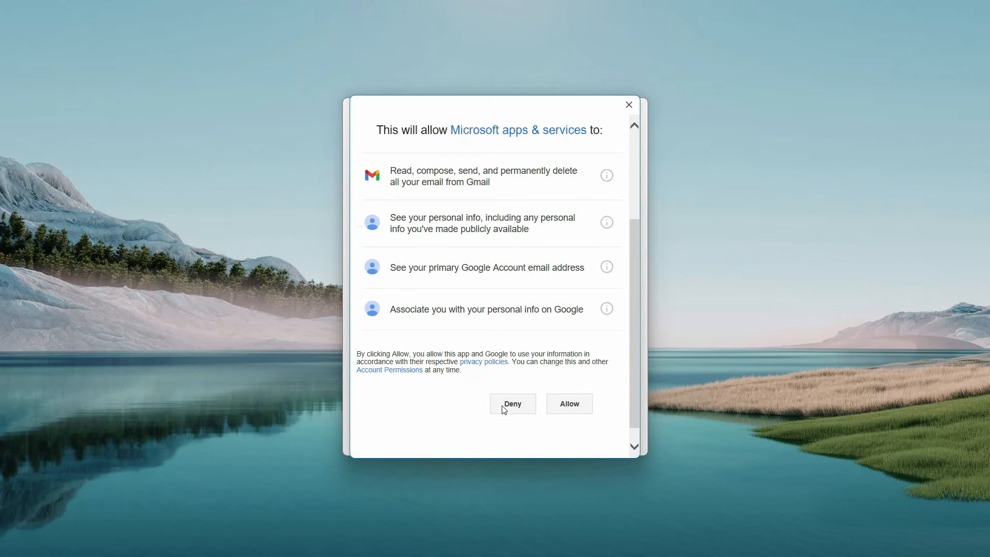
scroll(526, 299, "down", 5)
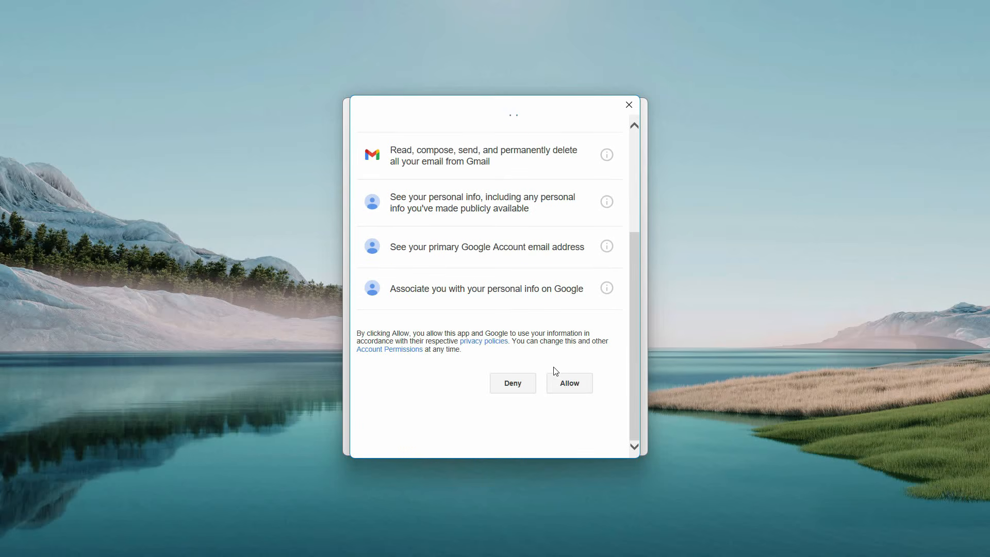
left_click(571, 383)
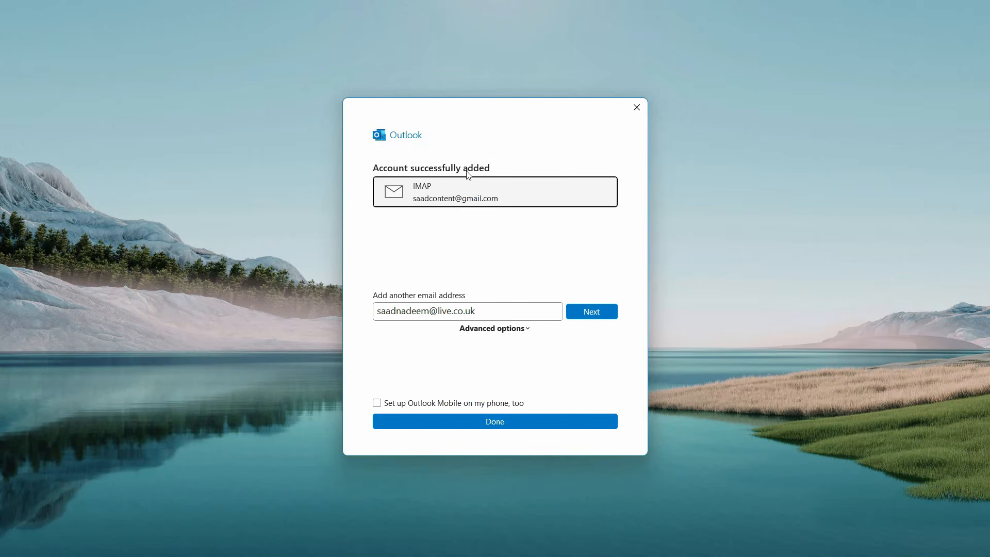
Step: Finish account setup with Done and open the new Gmail account's Inbox
left_click(491, 426)
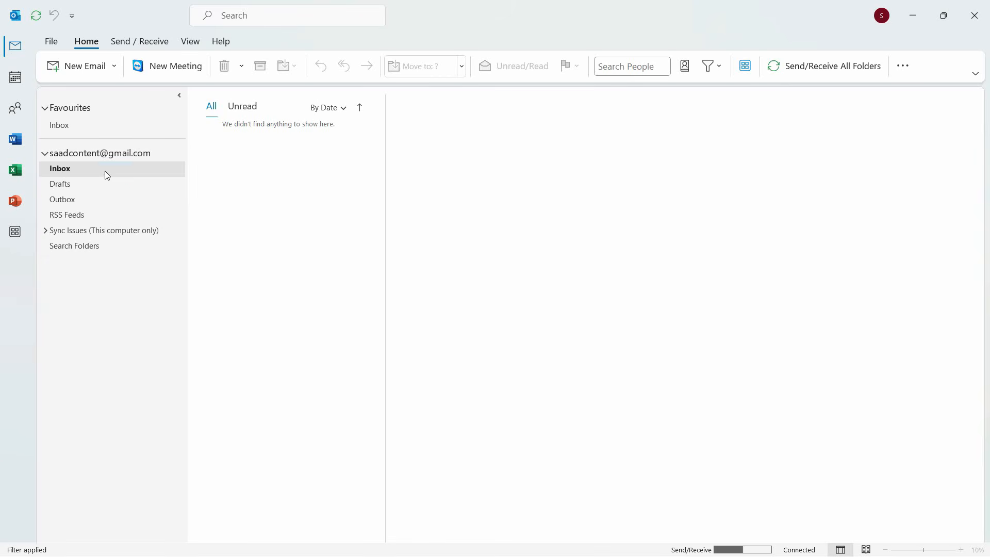
left_click(105, 173)
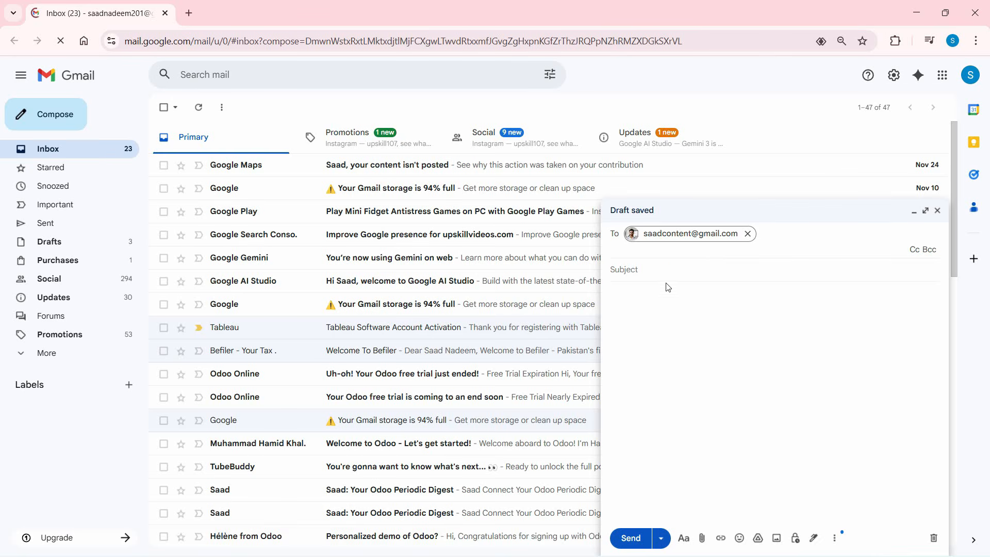
Step: Send a Gmail test message with subject and body 'Testing Outlook', then return to Outlook
left_click(656, 275)
type("Test")
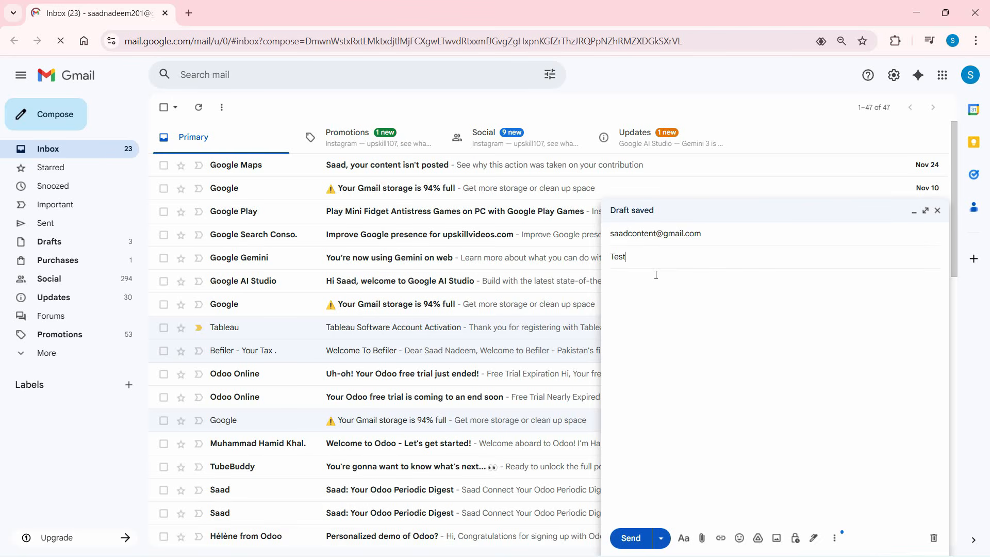
type("ing Outlook")
key("Tab")
type("Testing Outlook")
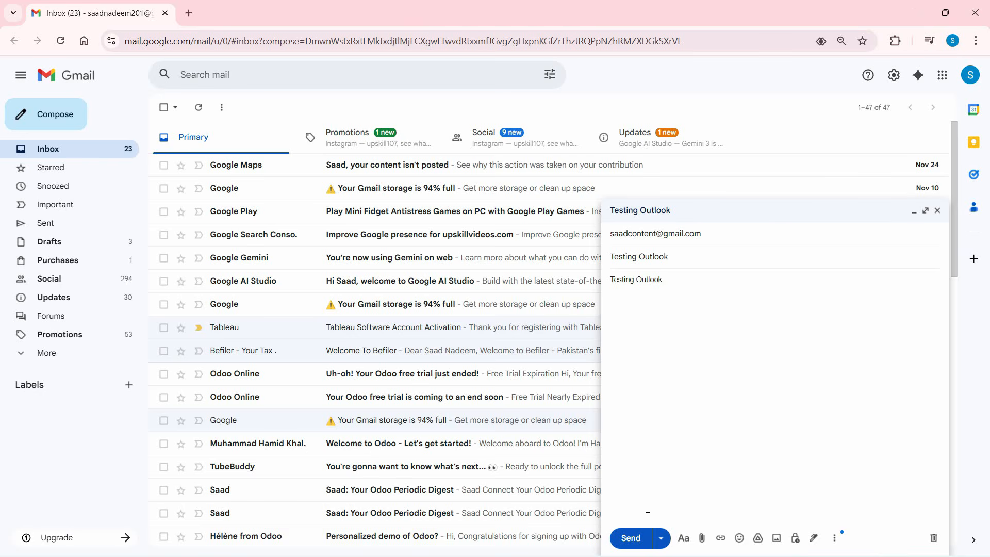
left_click(630, 538)
key("super+d")
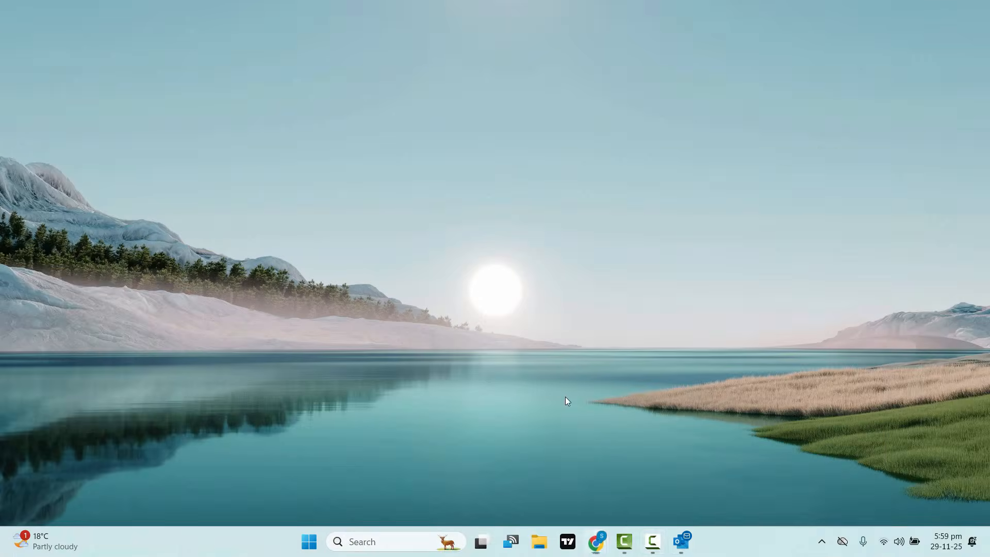
left_click(681, 550)
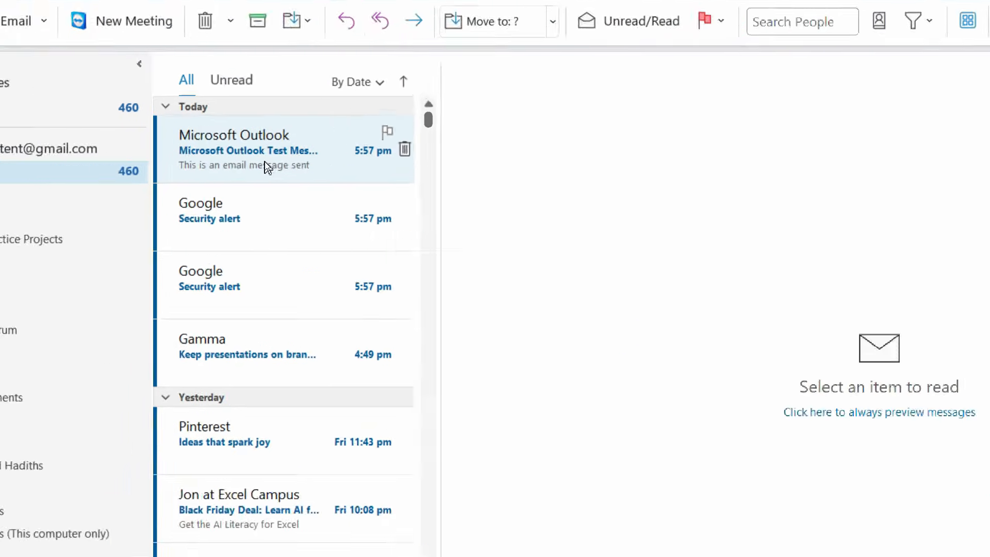
Step: Read the Microsoft Outlook Test Message and Gamma message, expand Inbox, and Send/Receive All Folders
left_click(235, 157)
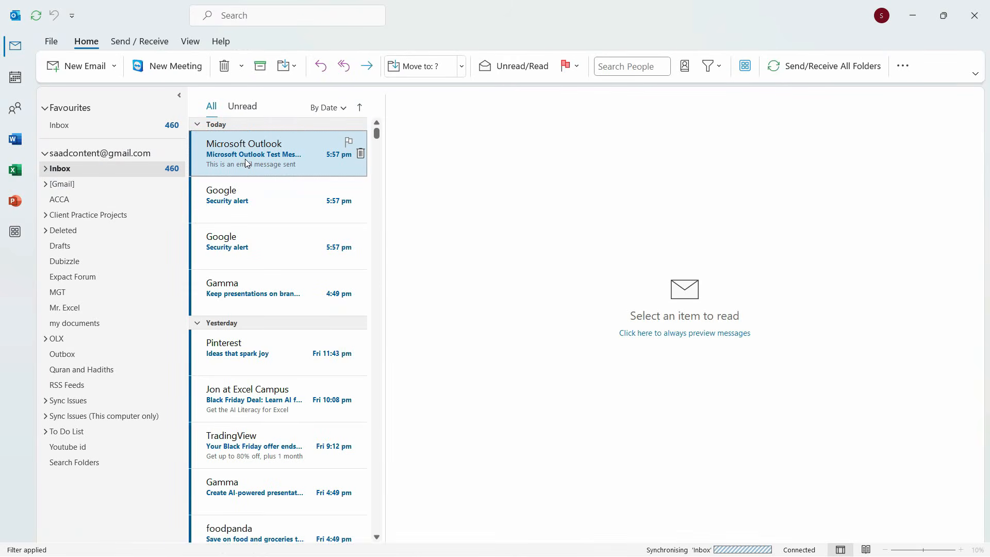
left_click(246, 163)
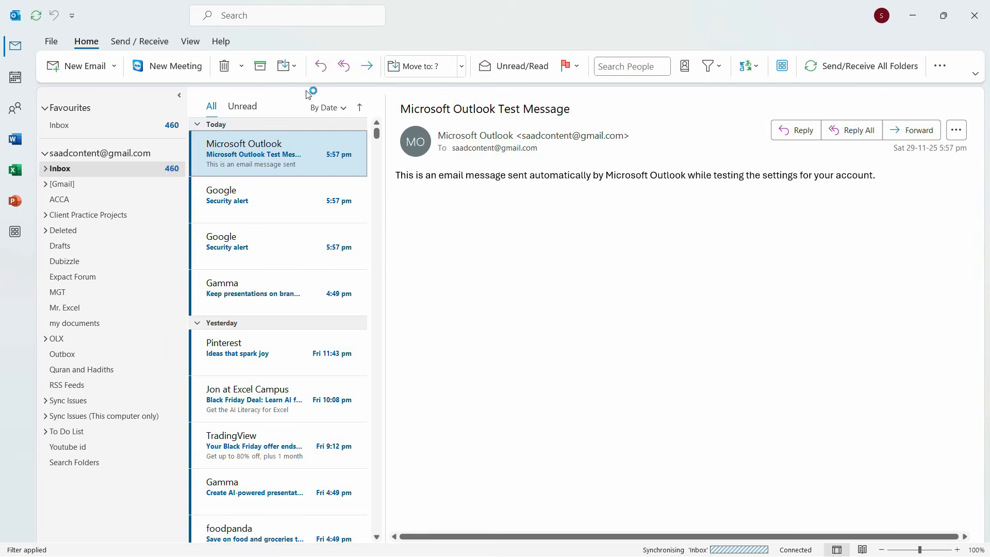
left_click(252, 251)
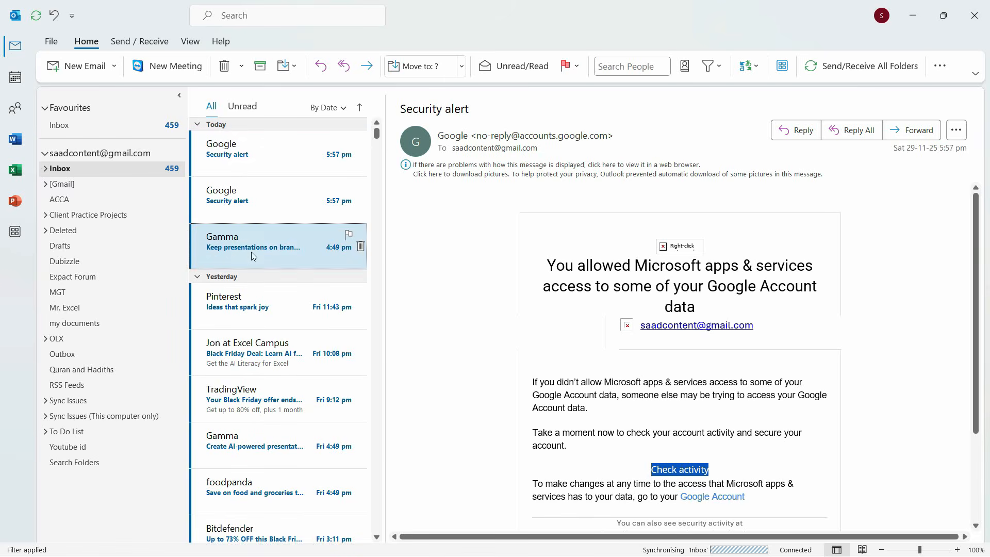
left_click(45, 169)
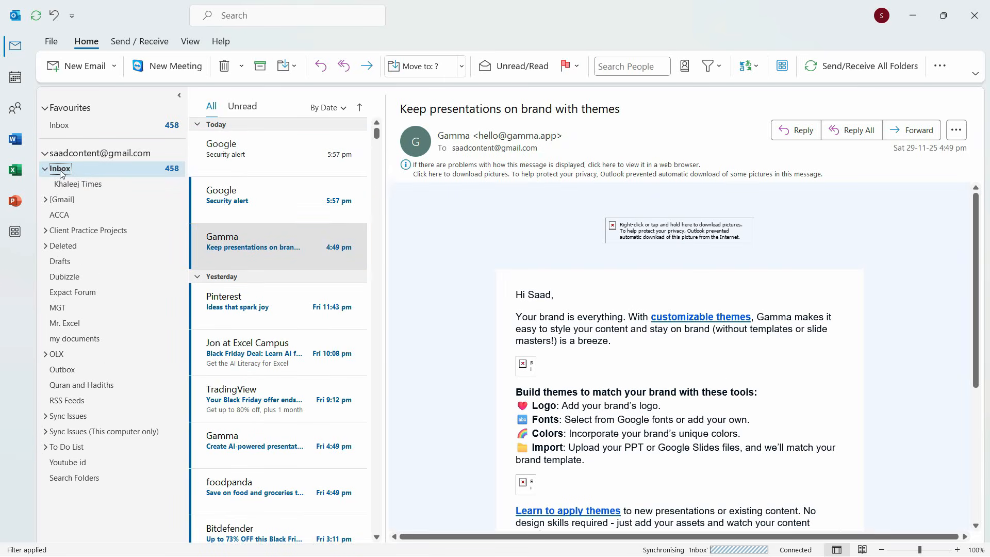
left_click(858, 66)
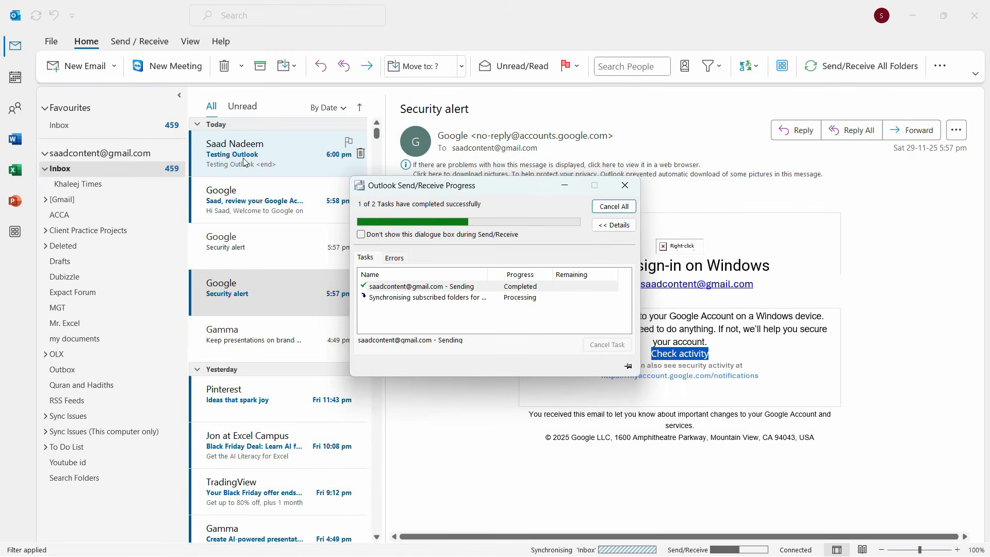
Step: Open the received 'Testing Outlook' email, select the Inbox, and sync again from the Quick Access Toolbar
left_click(251, 163)
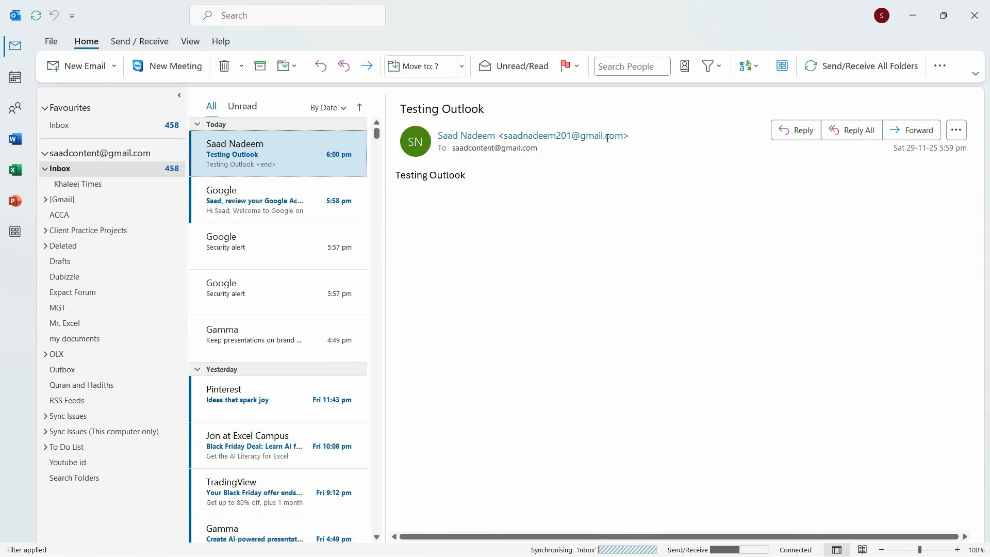
left_click(76, 168)
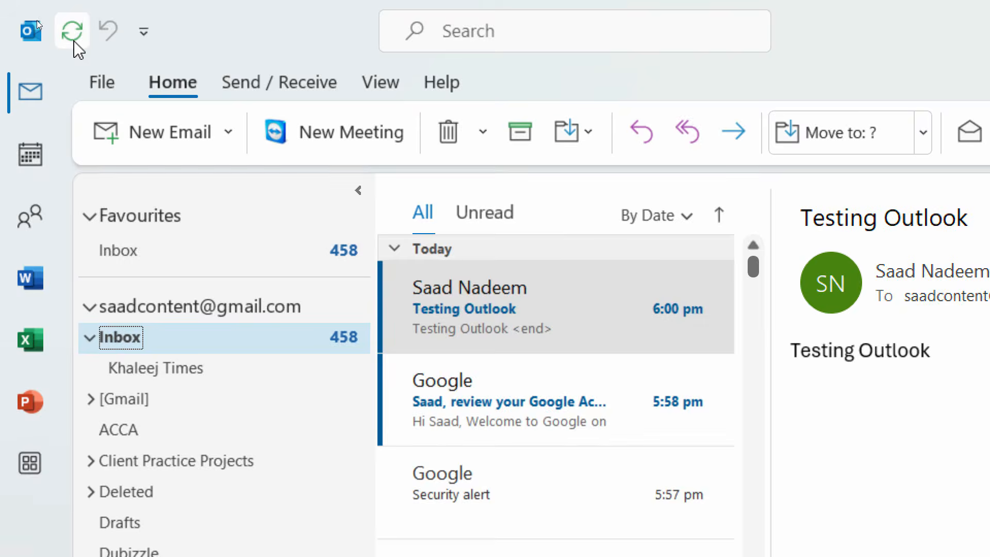
left_click(54, 31)
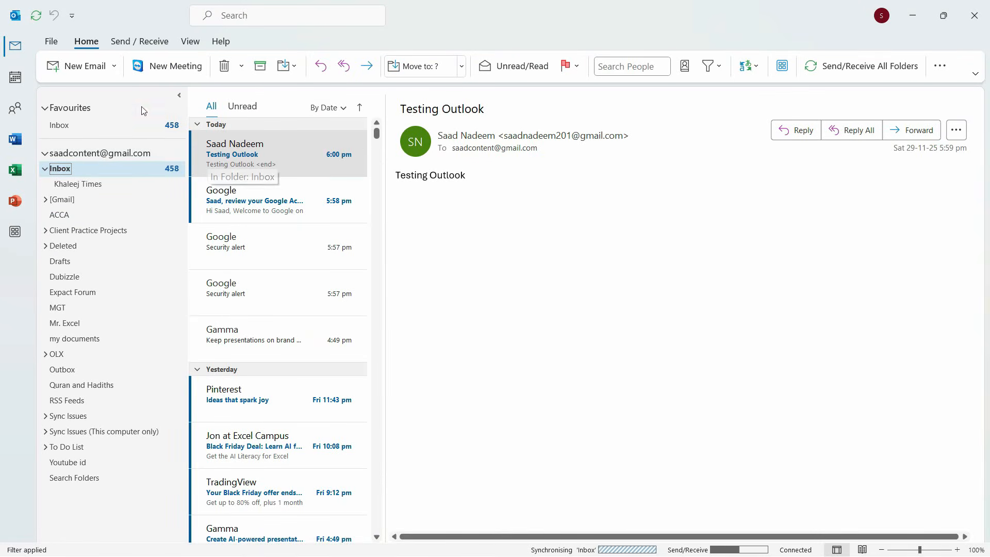